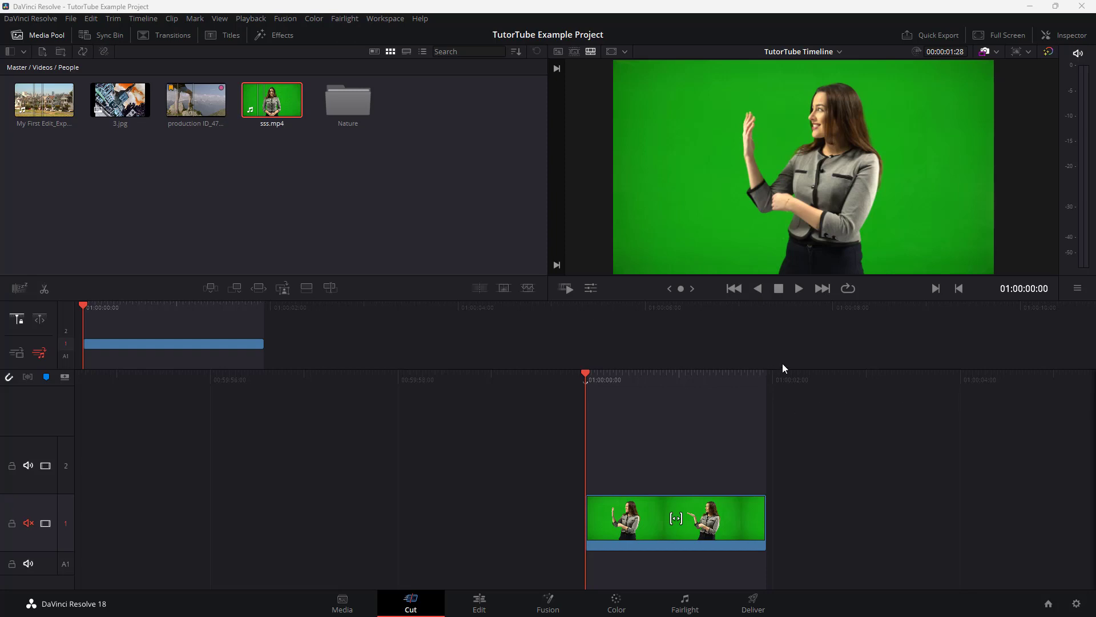
# Step: Show the viewer's clip tools and the Inspector, and turn on Dynamic Zoom for the sss.mp4 clip
pyautogui.click(591, 288)
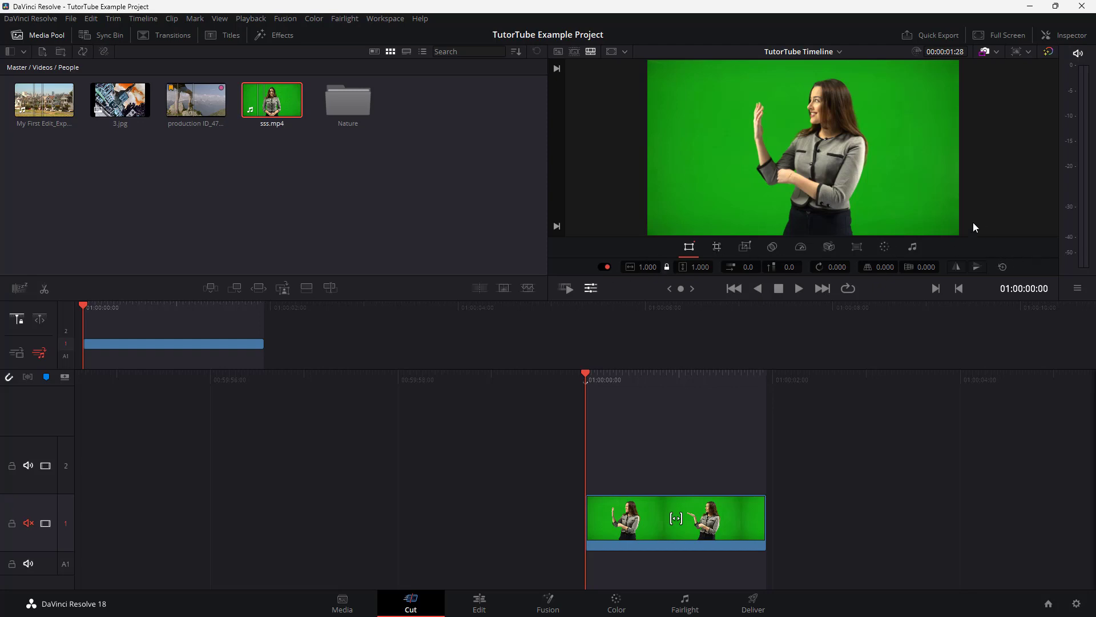
pyautogui.click(1057, 37)
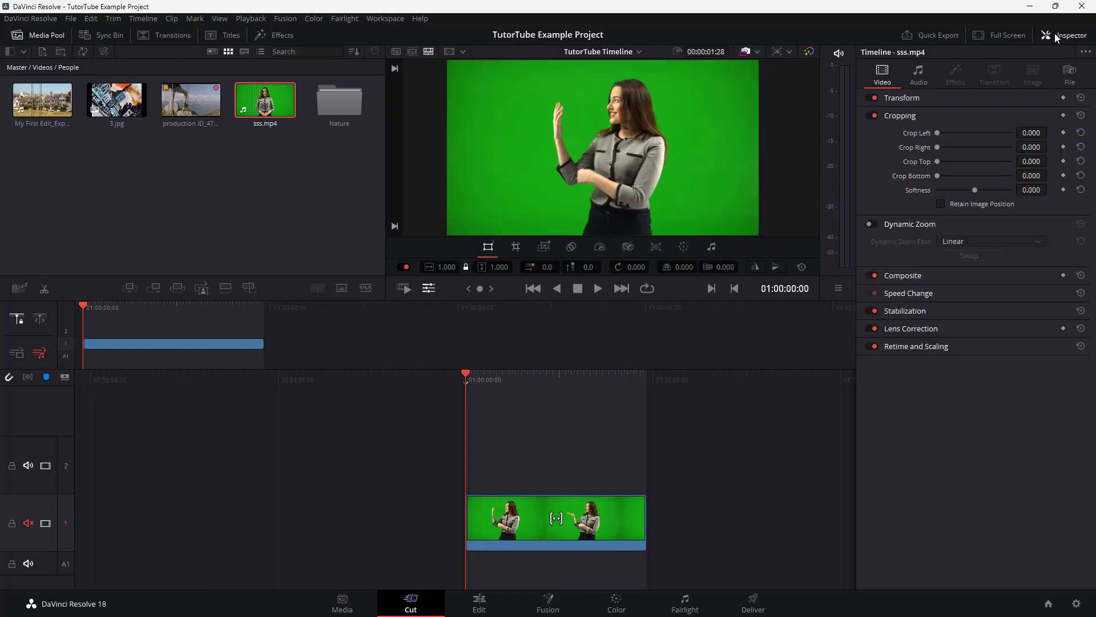
pyautogui.click(873, 224)
pyautogui.click(872, 224)
pyautogui.click(872, 223)
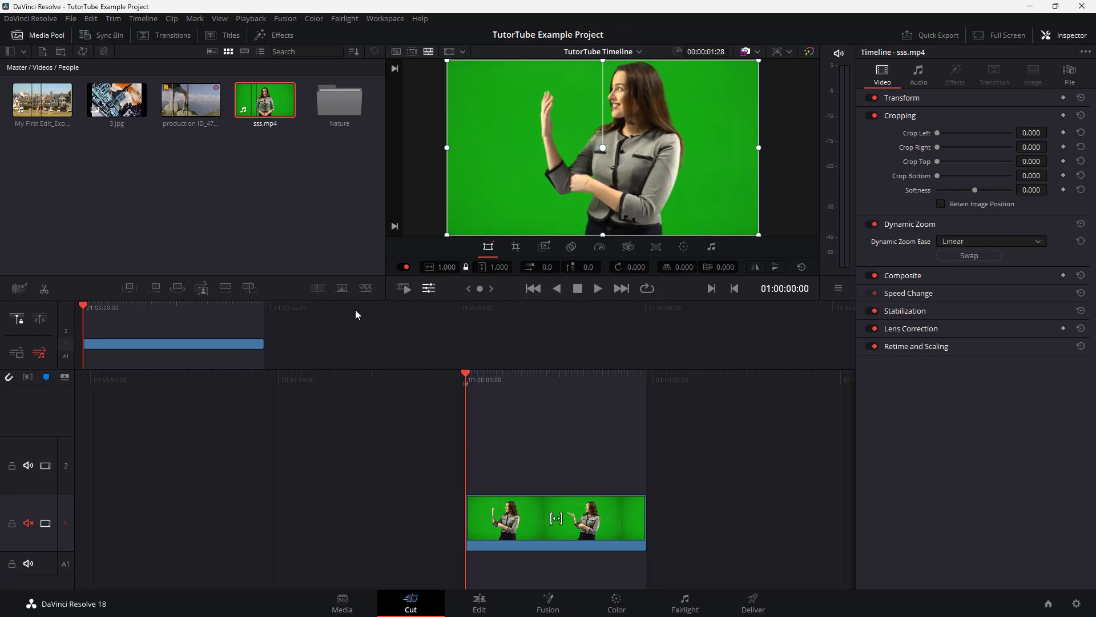
# Step: Play the clip from its first frame twice to preview the Dynamic Zoom movement
pyautogui.click(600, 292)
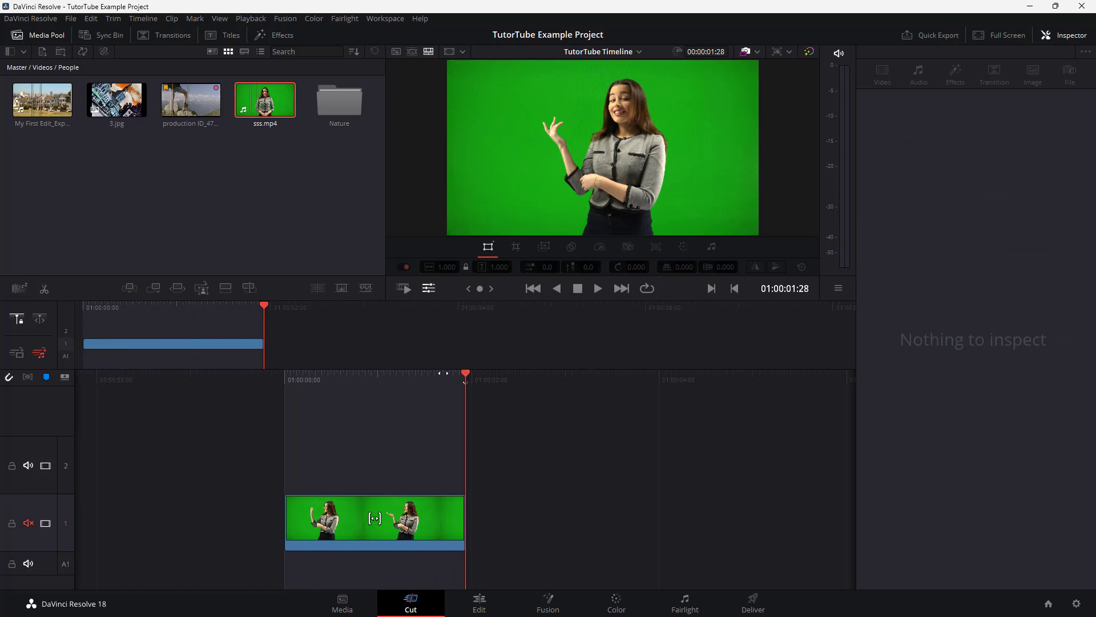
pyautogui.moveTo(464, 379); pyautogui.dragTo(648, 365)
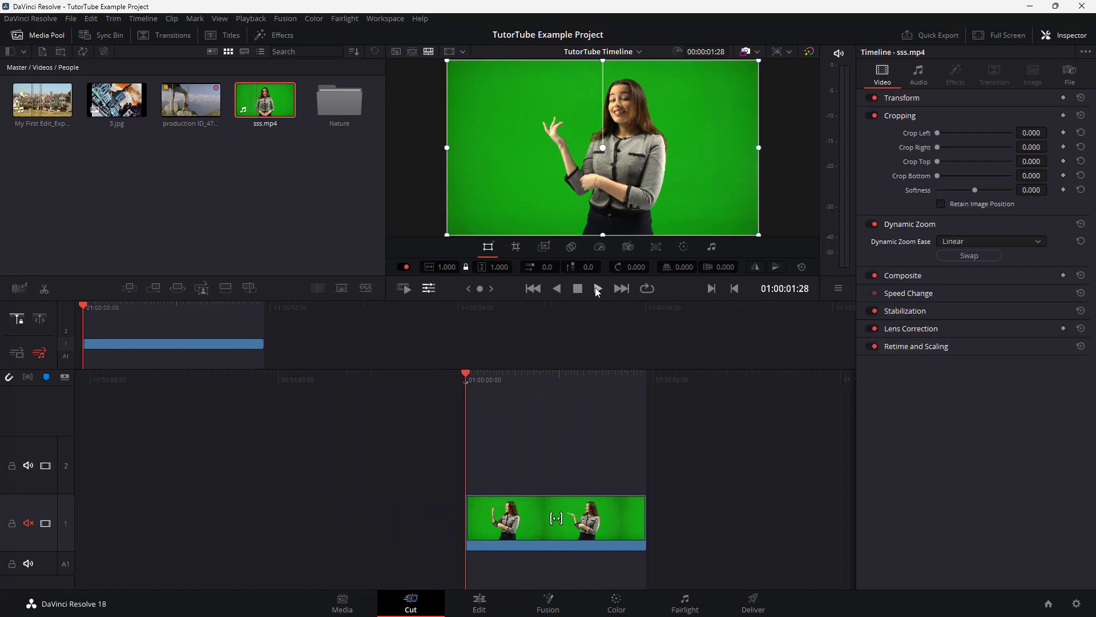
pyautogui.click(596, 288)
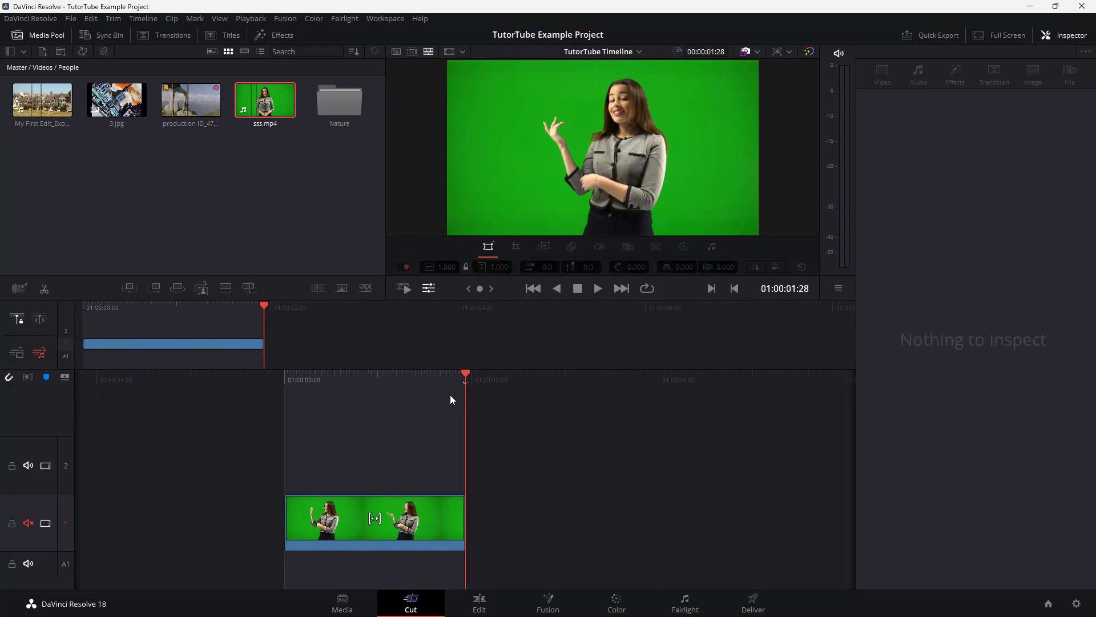
# Step: Turn off Dynamic Zoom, play the clip from its start for comparison, and turn Dynamic Zoom back on
pyautogui.click(429, 512)
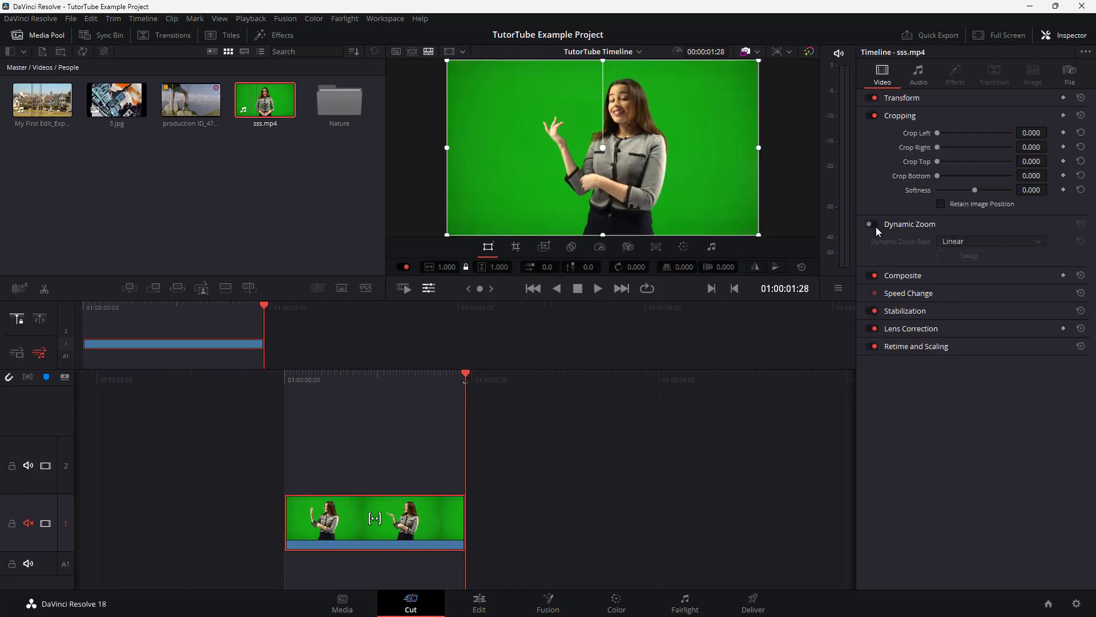
pyautogui.moveTo(348, 376); pyautogui.dragTo(506, 384)
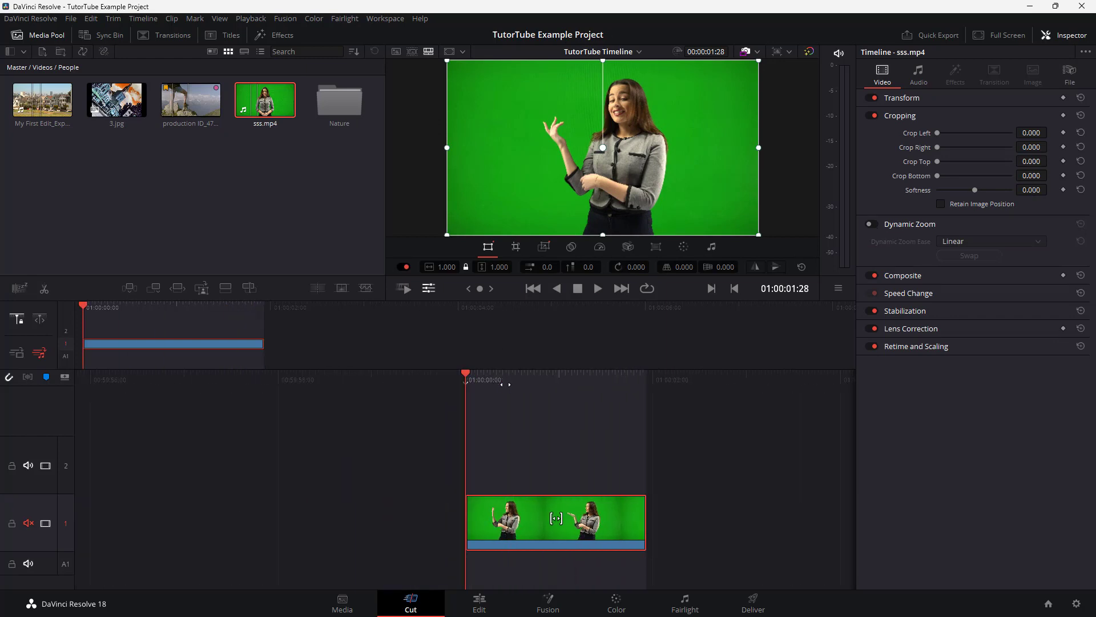
pyautogui.click(597, 288)
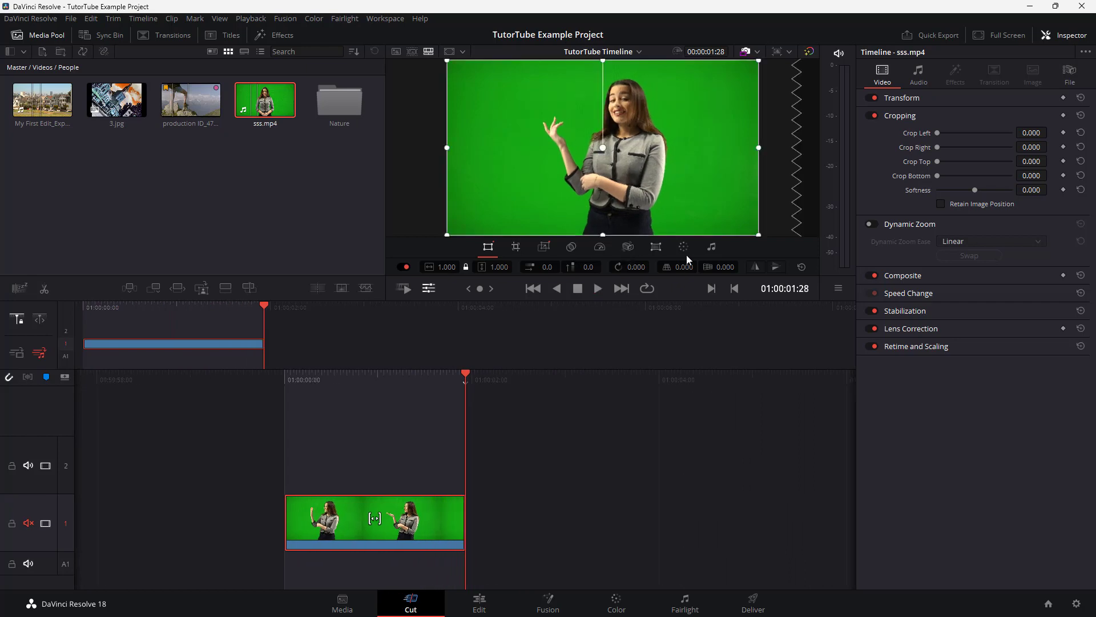
pyautogui.click(871, 224)
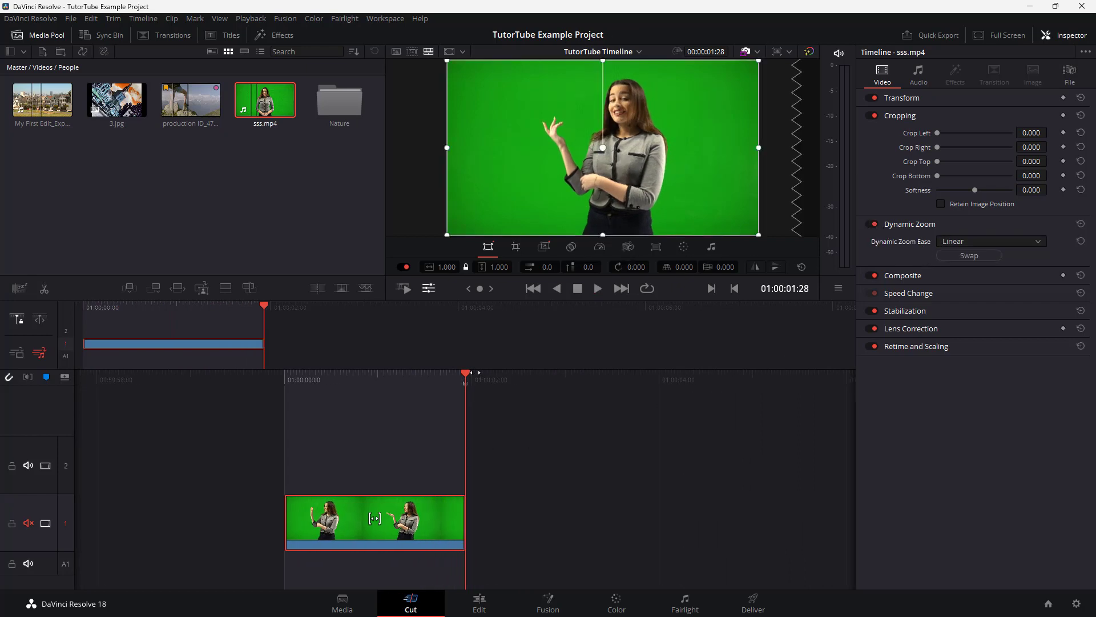
pyautogui.moveTo(492, 387)
pyautogui.mouseDown()
pyautogui.moveTo(643, 386)
pyautogui.moveTo(502, 389)
pyautogui.mouseUp()
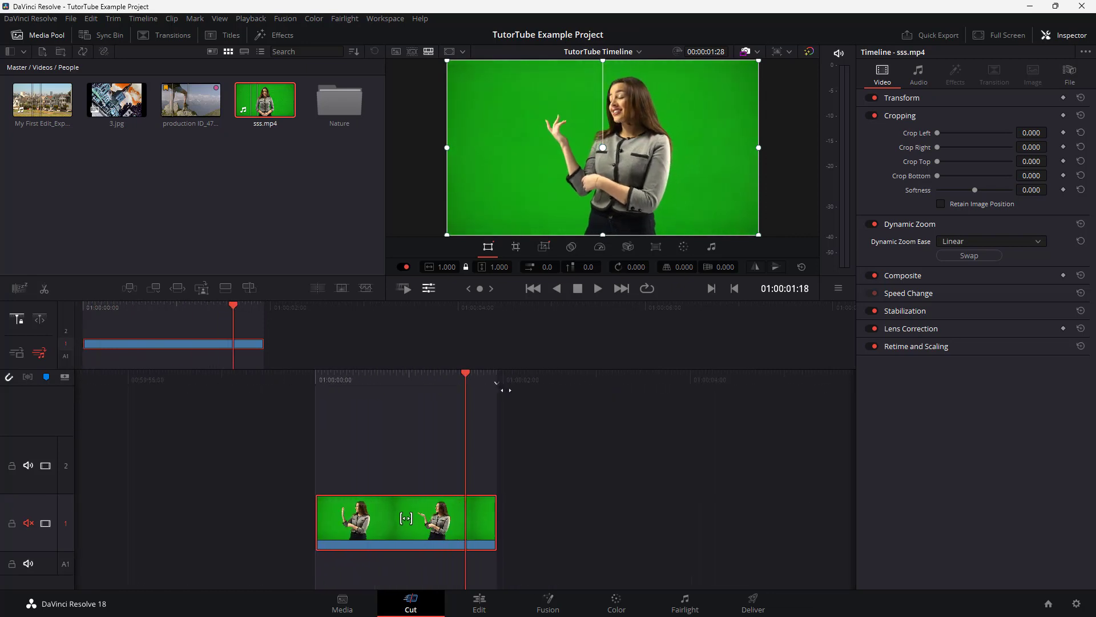
# Step: Set the Dynamic Zoom ease to Ease In and preview the clip from its first frame
pyautogui.click(988, 241)
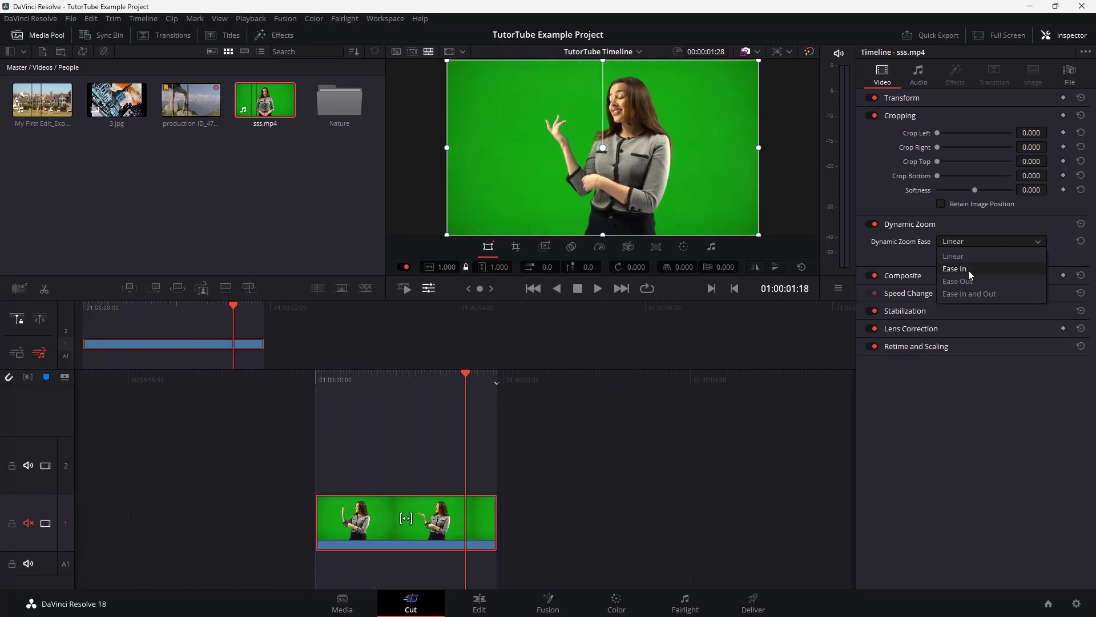
pyautogui.click(968, 270)
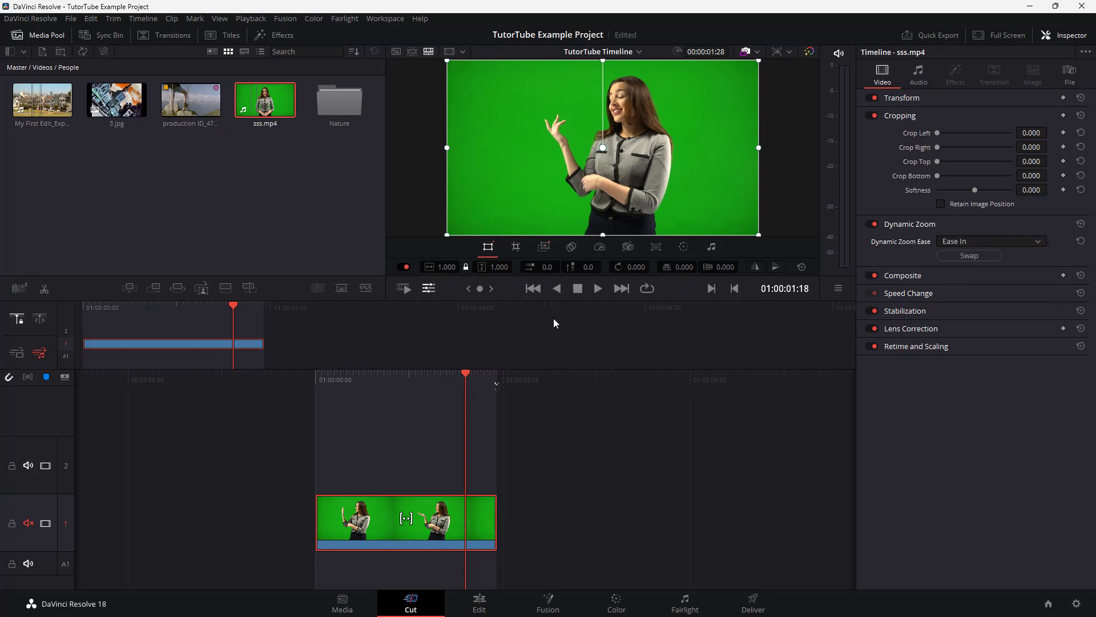
pyautogui.moveTo(494, 391); pyautogui.dragTo(709, 387)
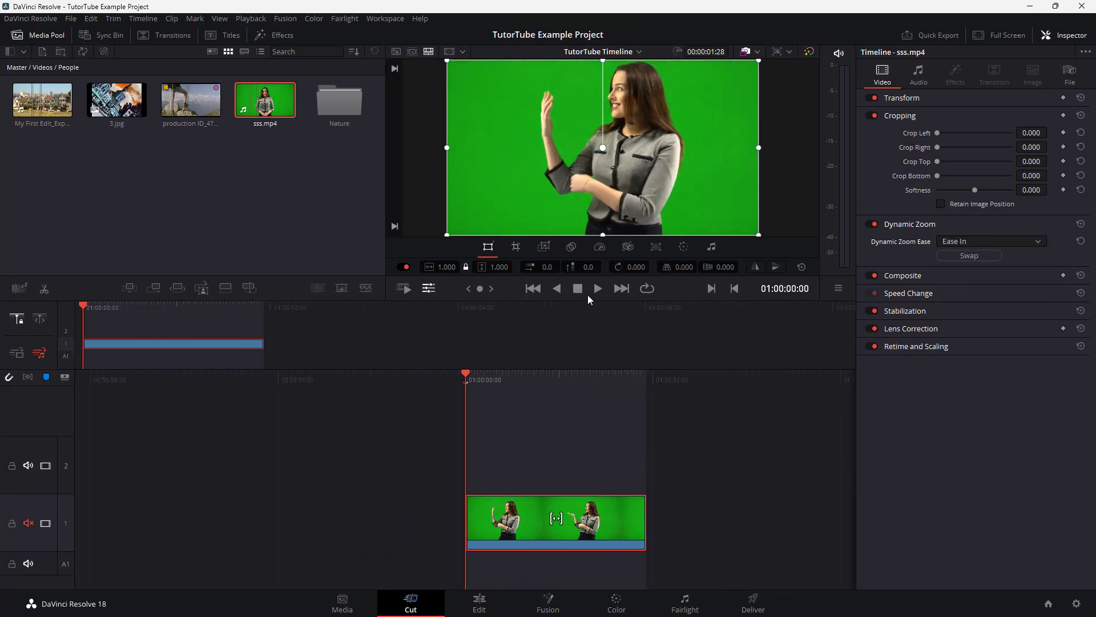
pyautogui.click(598, 290)
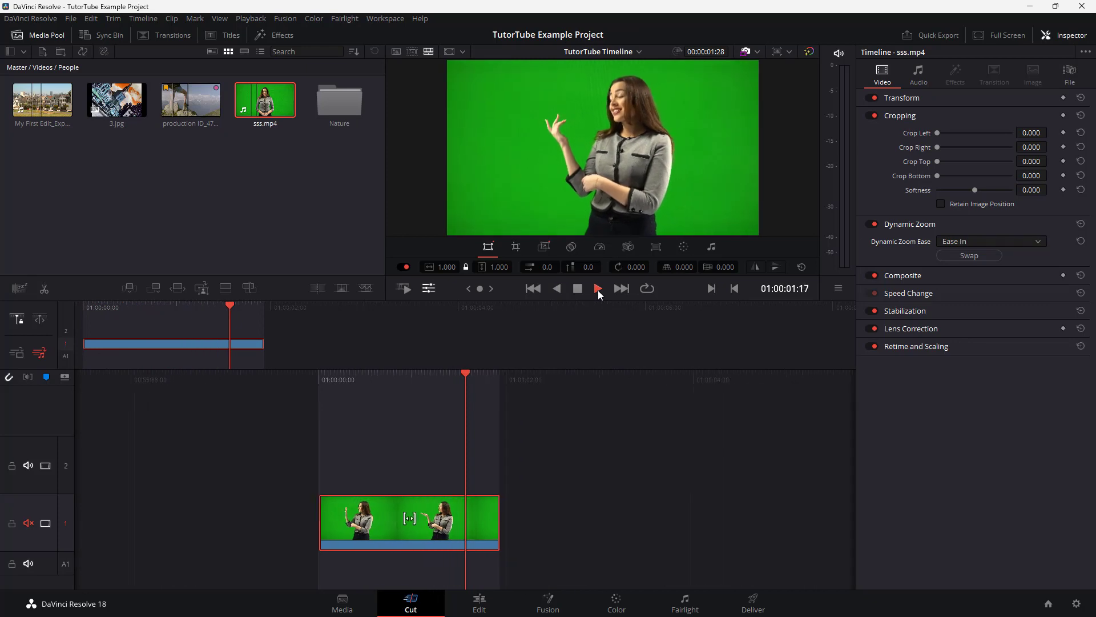
# Step: Set the Dynamic Zoom ease to Ease Out and play the clip from the beginning
pyautogui.click(997, 242)
pyautogui.click(991, 282)
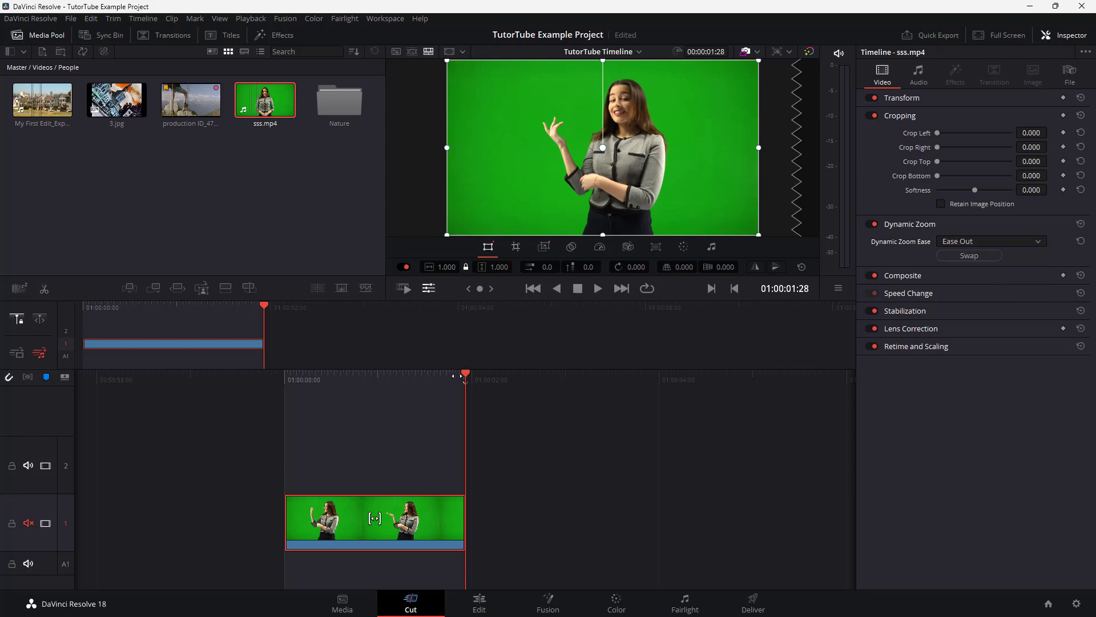
pyautogui.press('Home')
pyautogui.click(598, 289)
# Step: Set the Dynamic Zoom ease to Ease In and Out, play the clip, and scrub back through it
pyautogui.click(988, 242)
pyautogui.click(983, 294)
pyautogui.moveTo(466, 377); pyautogui.dragTo(631, 377)
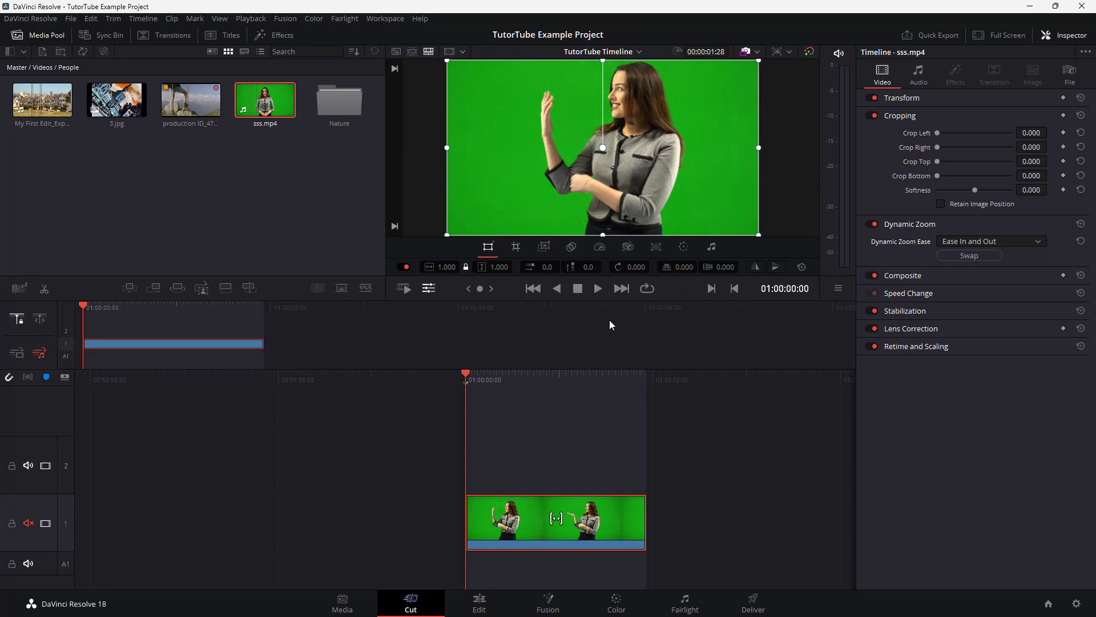
pyautogui.click(599, 290)
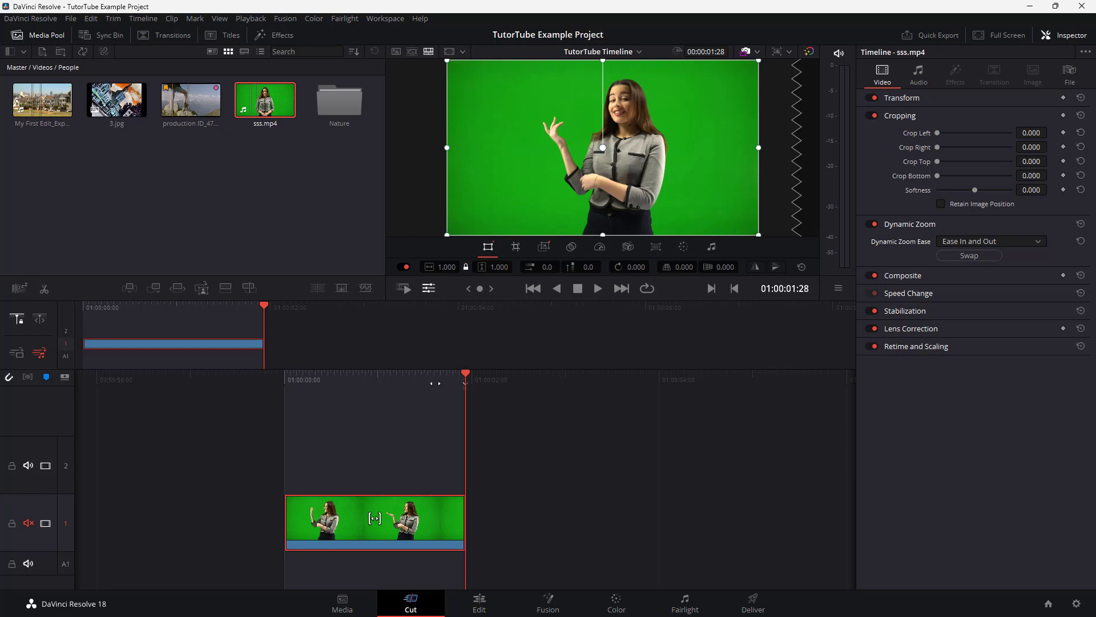
pyautogui.moveTo(459, 386); pyautogui.dragTo(531, 398)
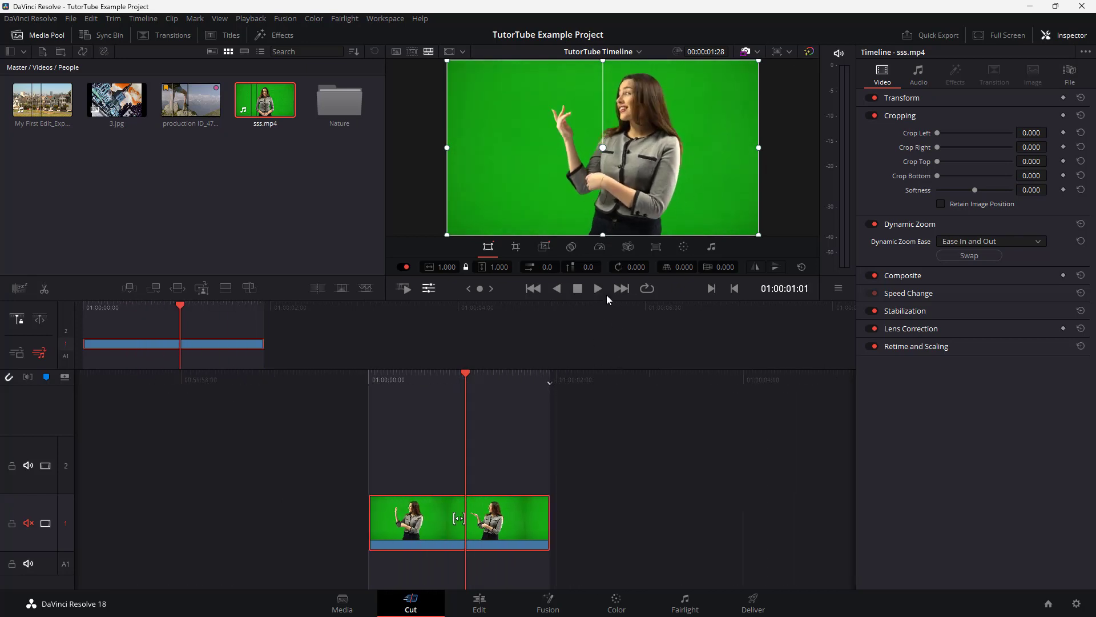
# Step: Display the Dynamic Zoom frames in the viewer and shrink the green frame inside the red one
pyautogui.click(542, 250)
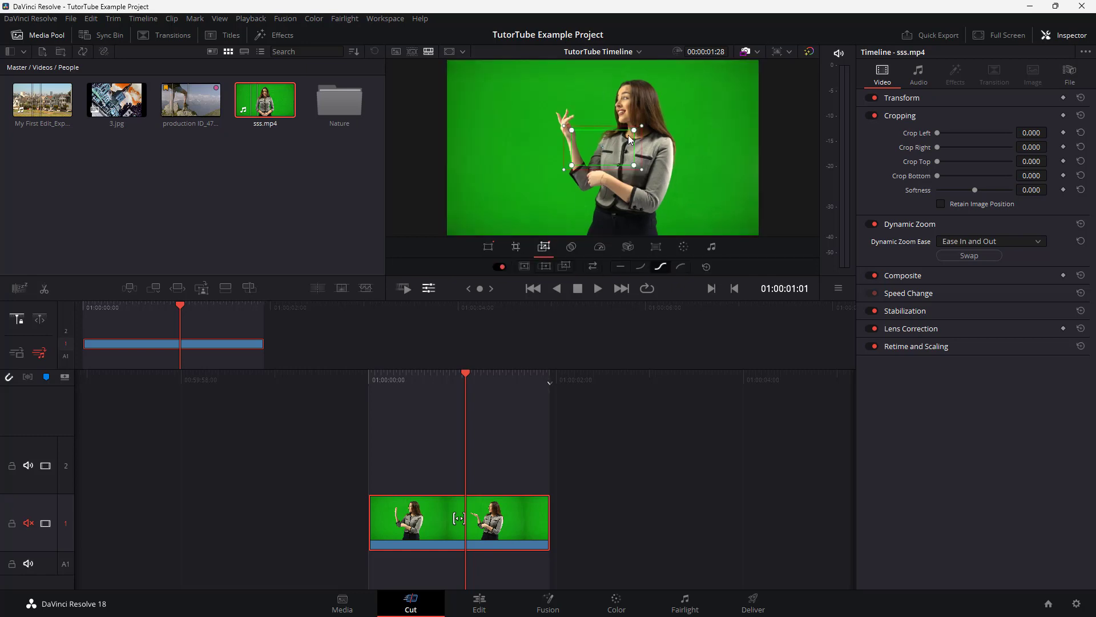
pyautogui.moveTo(514, 381); pyautogui.dragTo(633, 395)
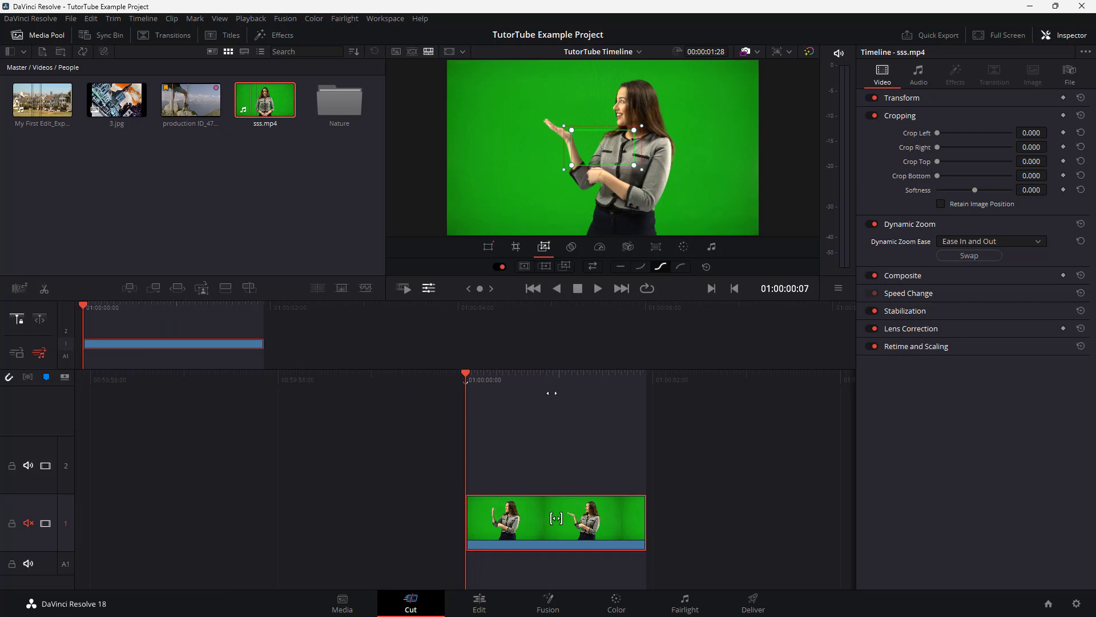
pyautogui.moveTo(551, 393); pyautogui.dragTo(472, 393)
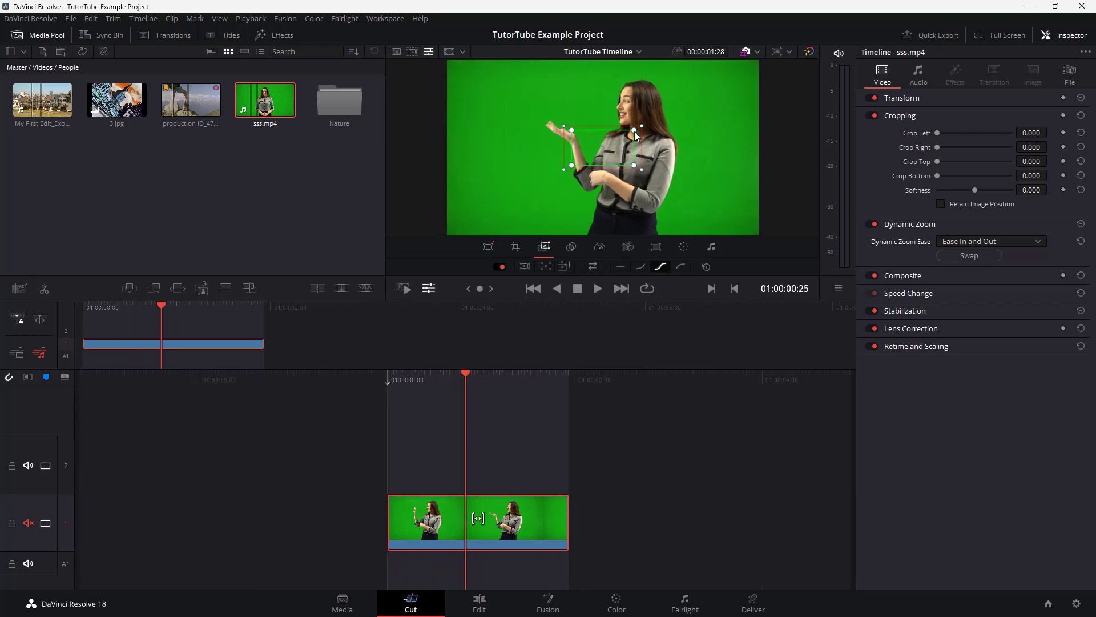
pyautogui.moveTo(635, 131); pyautogui.dragTo(622, 145)
# Step: Try the Ease Out, Ease In and Linear zoom curves, and go back to Ease In and Out
pyautogui.click(681, 266)
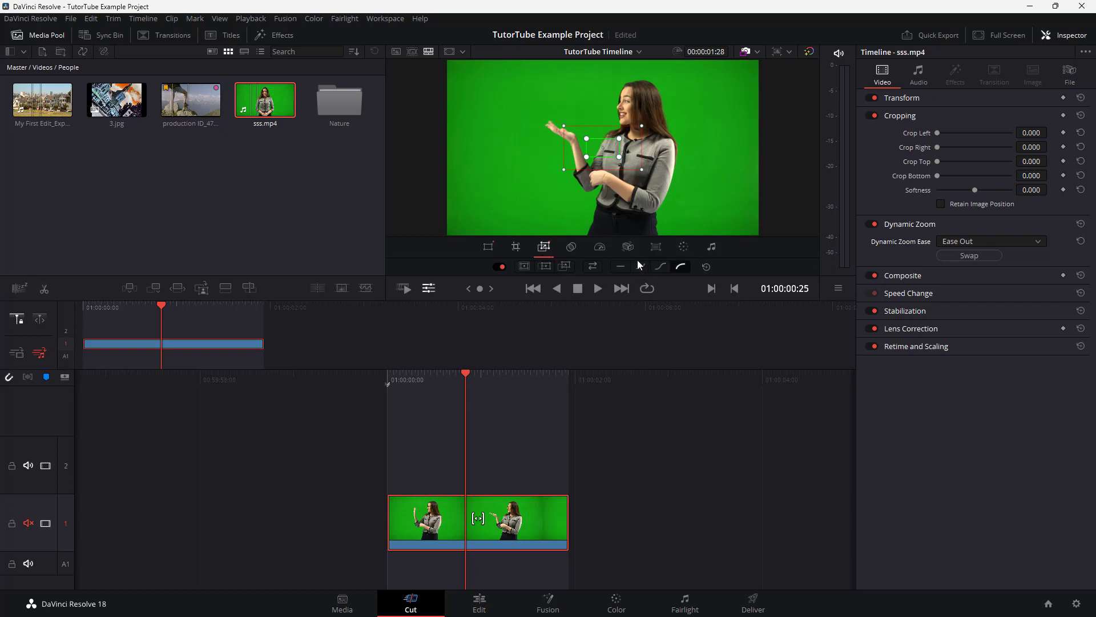
pyautogui.click(639, 265)
pyautogui.click(623, 267)
pyautogui.click(658, 269)
# Step: Swap the Dynamic Zoom start and end frames and play the clip from its first frame
pyautogui.click(594, 273)
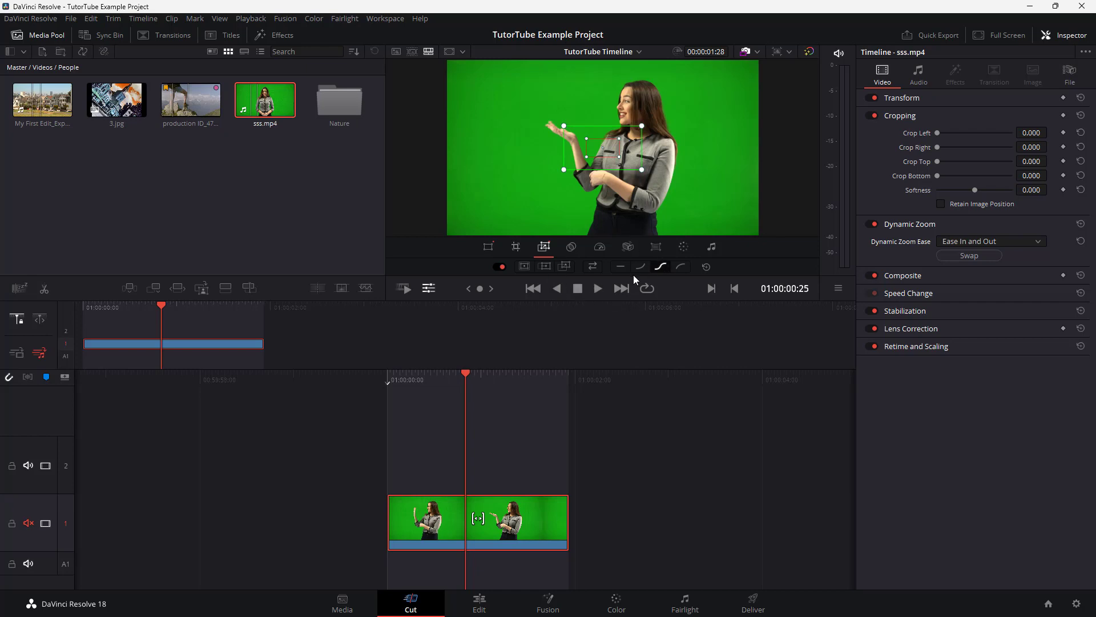
pyautogui.click(489, 247)
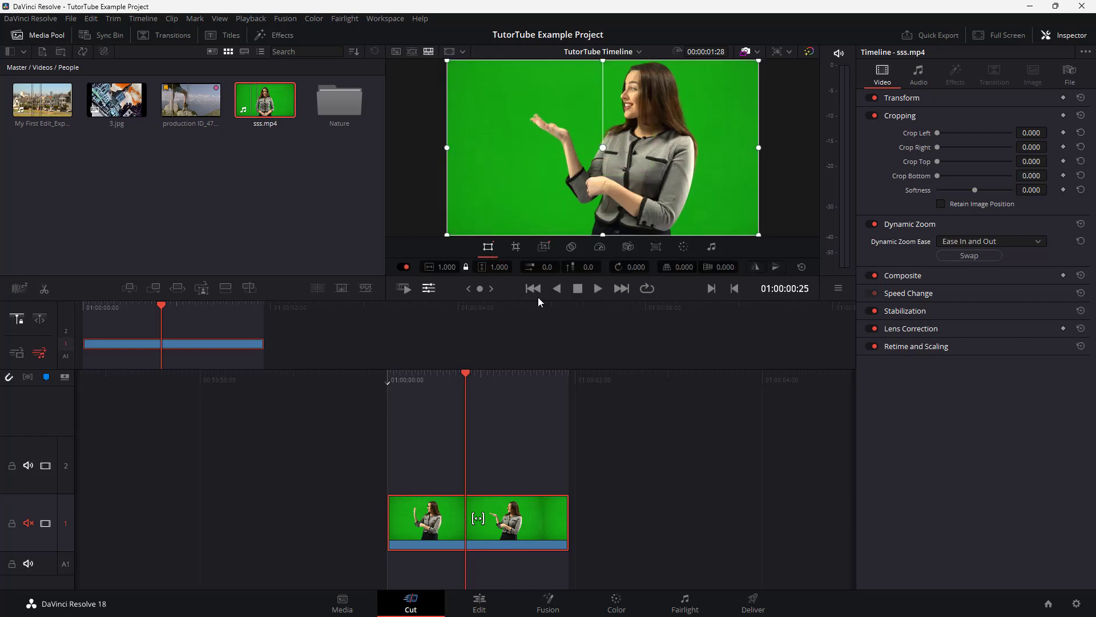
pyautogui.press('Home')
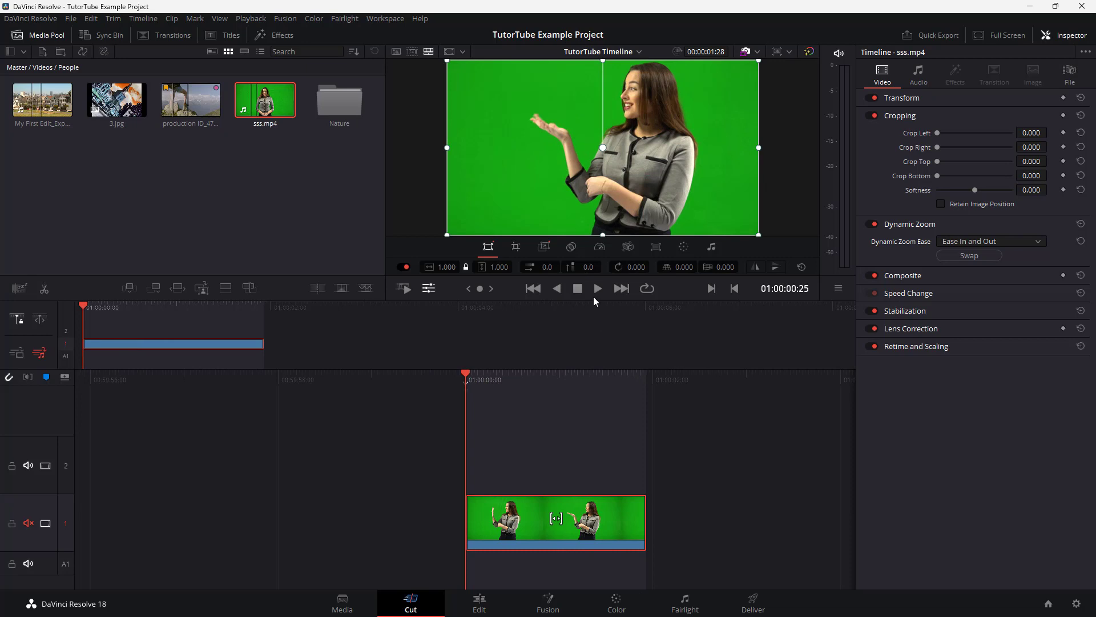
pyautogui.click(598, 289)
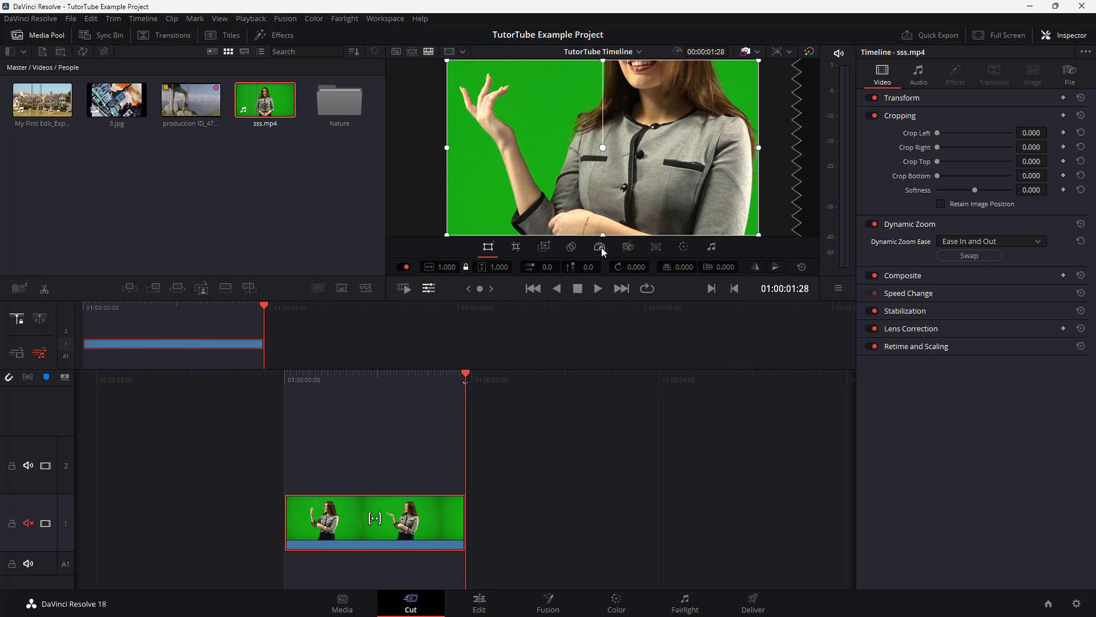
# Step: Move the small red Dynamic Zoom frame up onto the woman's face and switch back to the Transform controls
pyautogui.click(549, 248)
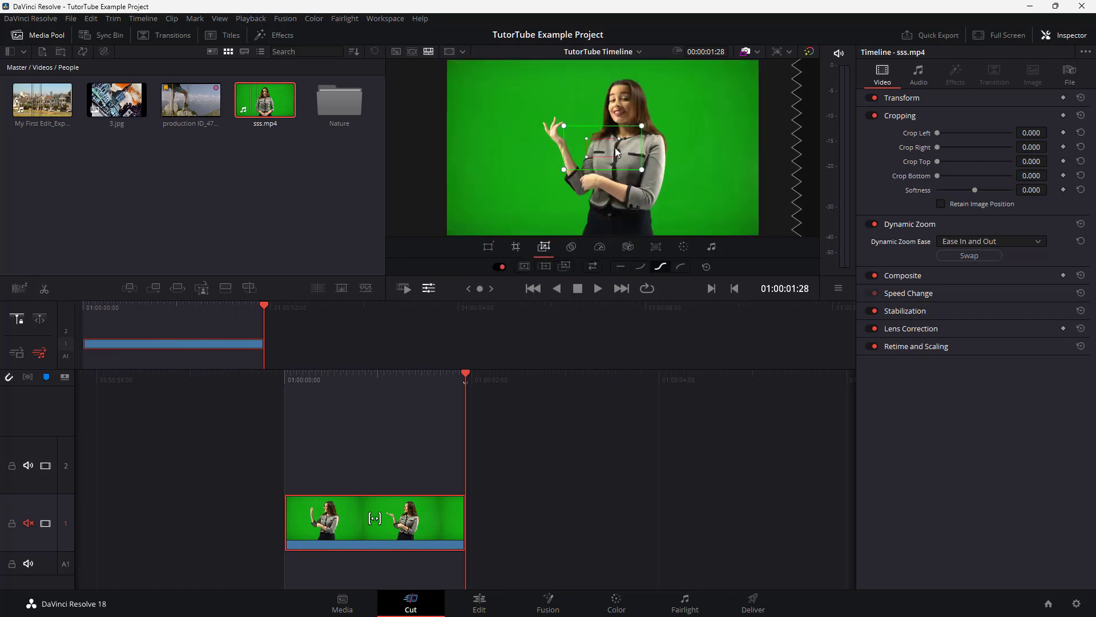
pyautogui.moveTo(623, 150); pyautogui.dragTo(616, 139)
pyautogui.click(615, 148)
pyautogui.click(618, 156)
pyautogui.moveTo(618, 157); pyautogui.dragTo(603, 137)
pyautogui.click(488, 246)
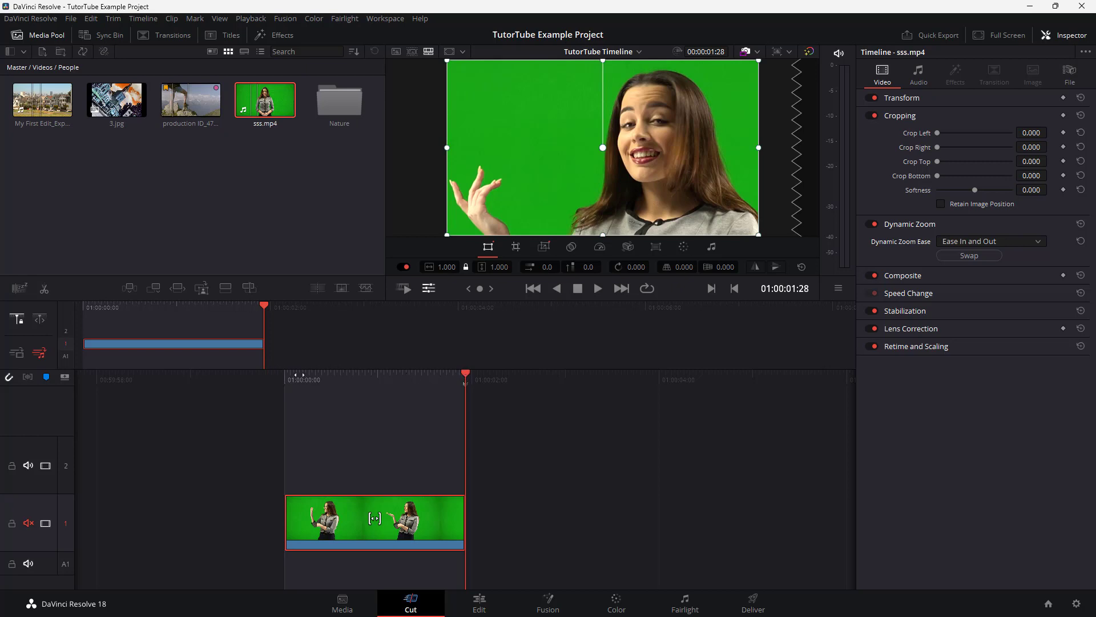
# Step: Deselect the clip, play the adjusted zoom from the first frame, and select the clip again
pyautogui.click(344, 420)
pyautogui.moveTo(391, 382); pyautogui.dragTo(577, 381)
pyautogui.click(599, 289)
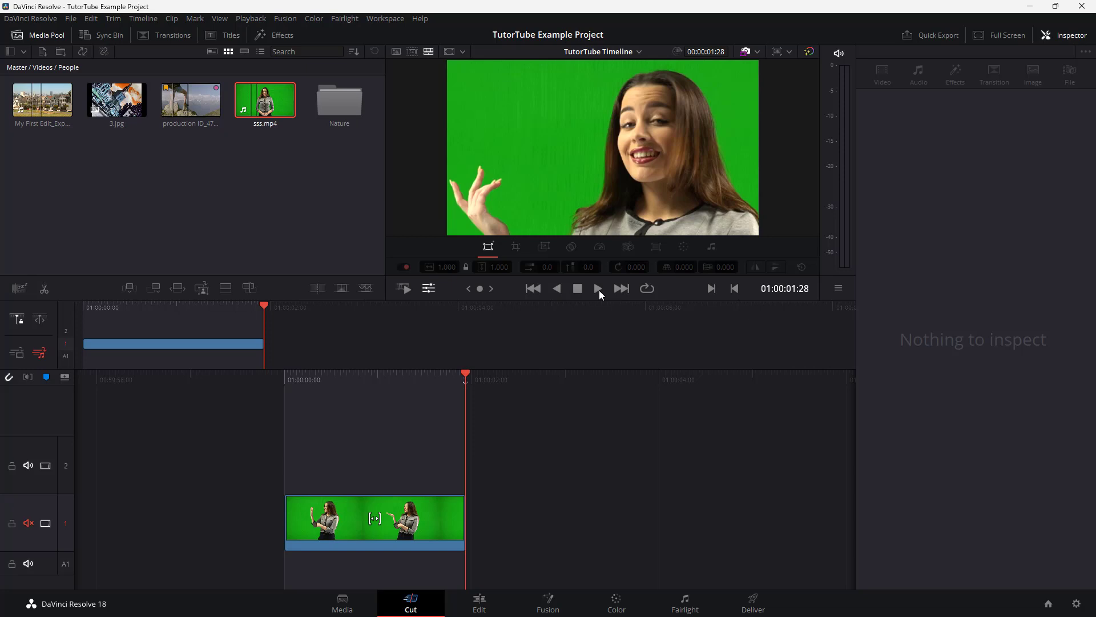
pyautogui.click(430, 532)
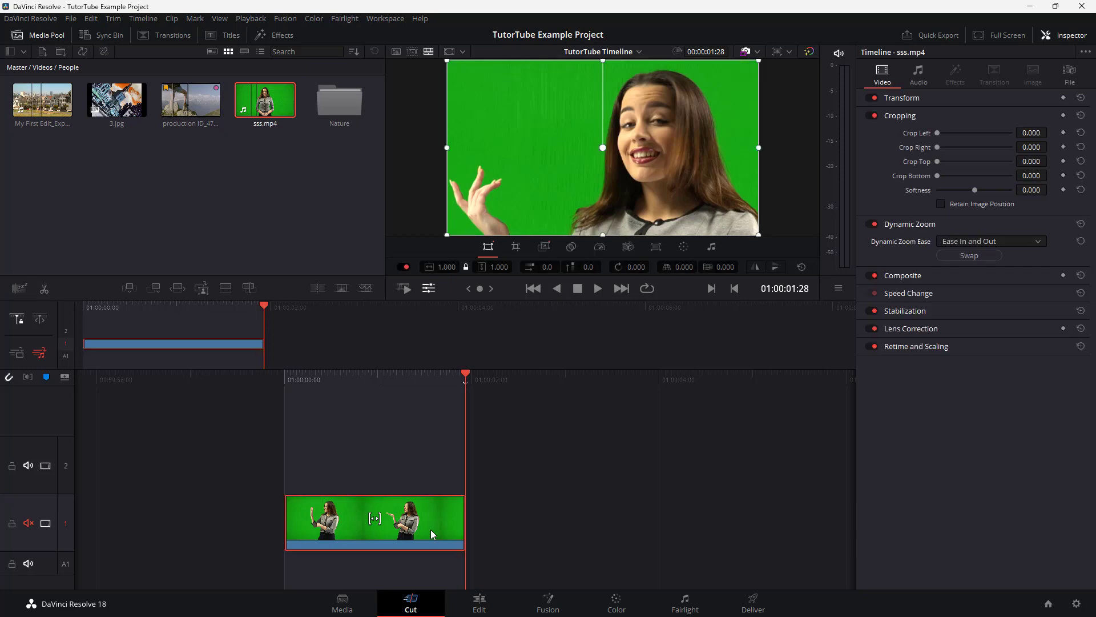